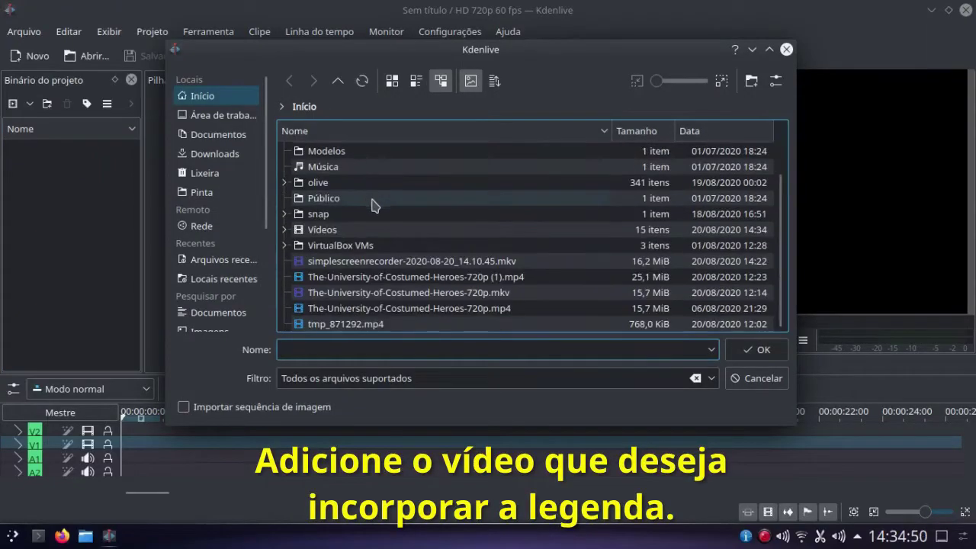
Import The-University-of-Costumed-Heroes-720p.mp4 into the bin, keeping the HD 720p 60 fps profile
double_click(447, 307)
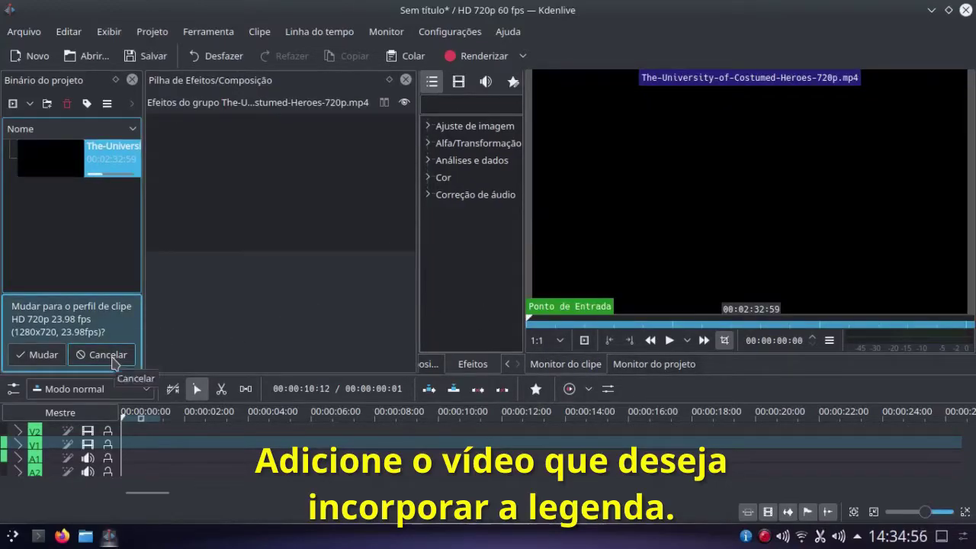
left_click(113, 355)
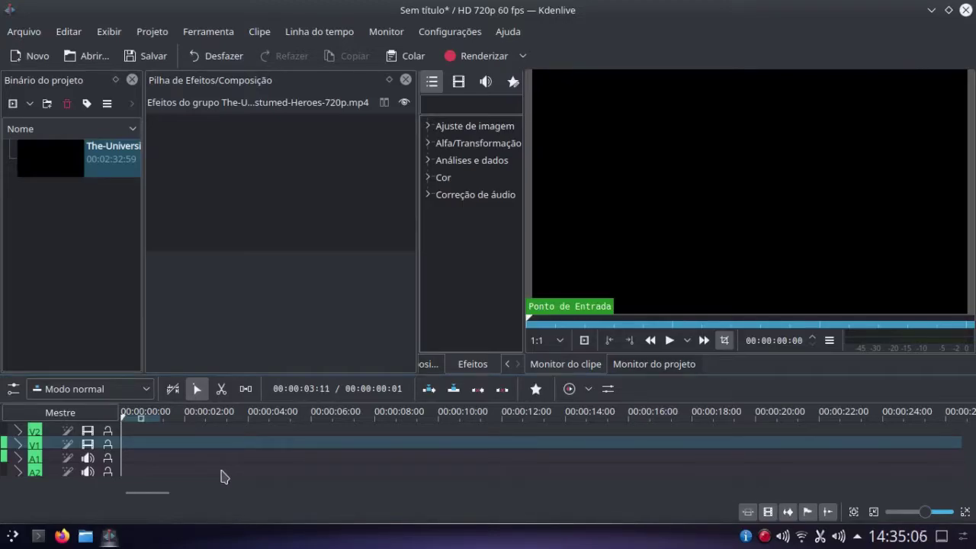
Place the costume-heroes clip on the timeline, enlarge the V1 track and timeline, and preview it
mouse_move(58, 168)
left_mouse_down()
mouse_move(320, 446)
mouse_move(176, 445)
left_mouse_up()
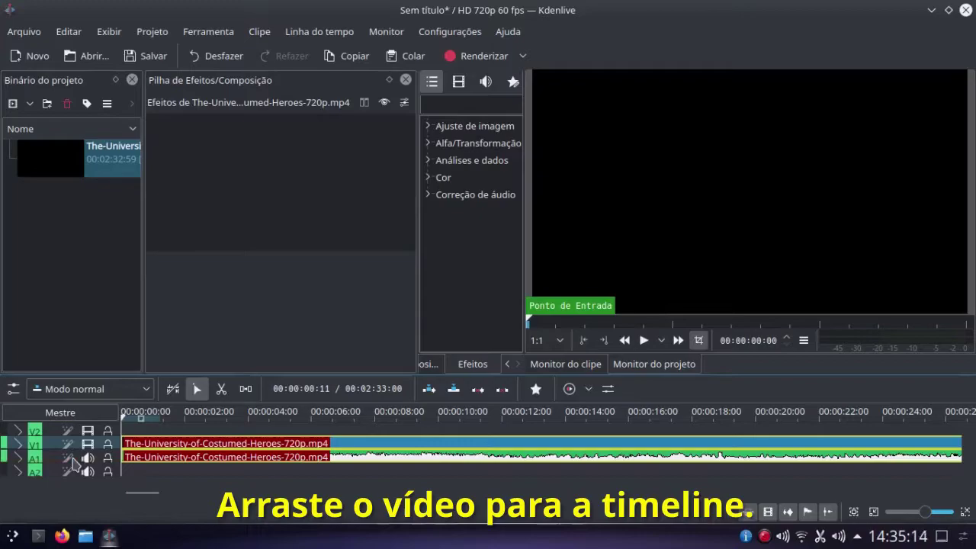
left_click_drag(69, 449, 72, 488)
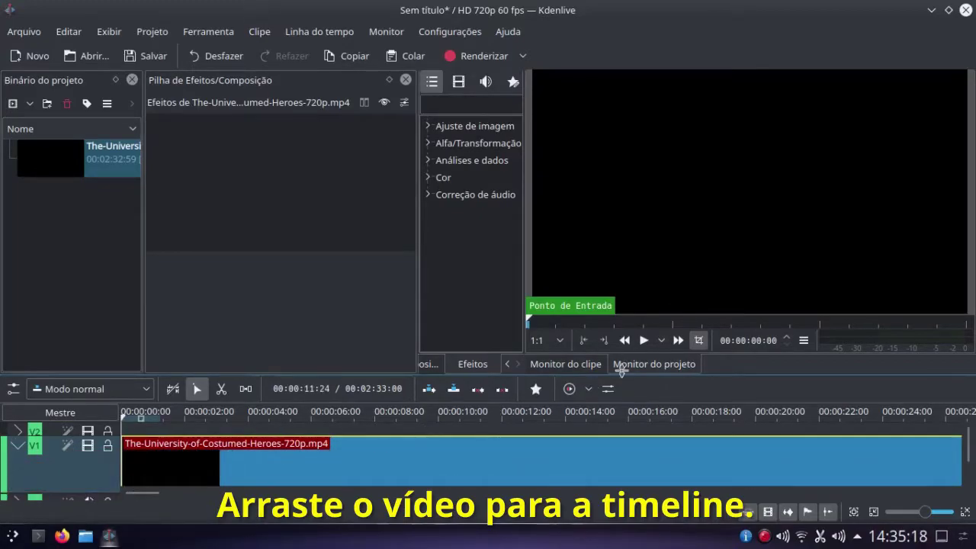
mouse_move(715, 372)
left_mouse_down()
mouse_move(718, 317)
mouse_move(718, 334)
left_mouse_up()
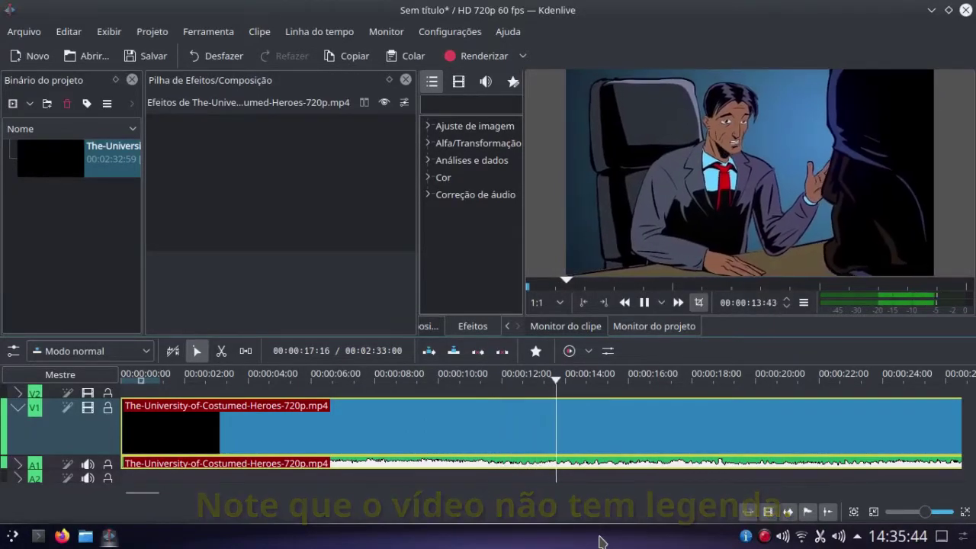
left_click(646, 304)
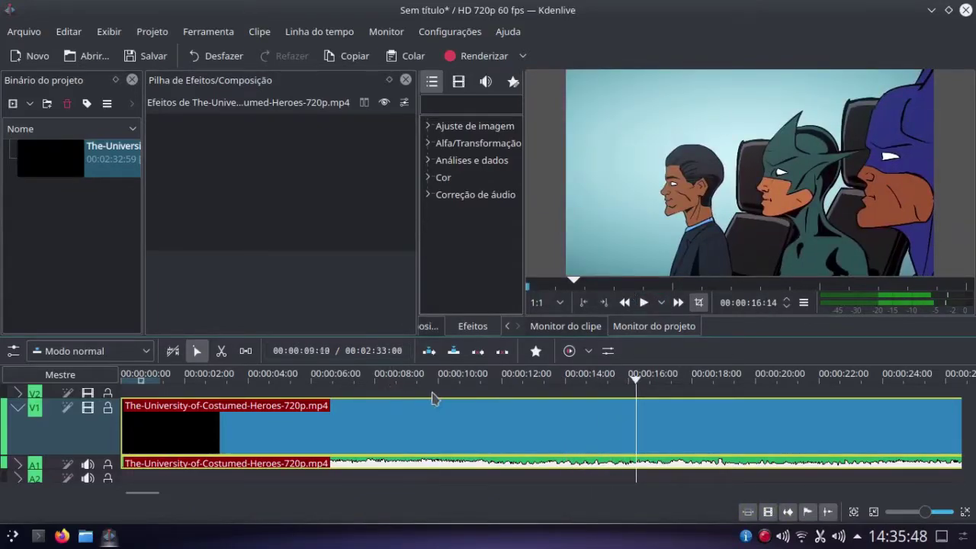
key("Home")
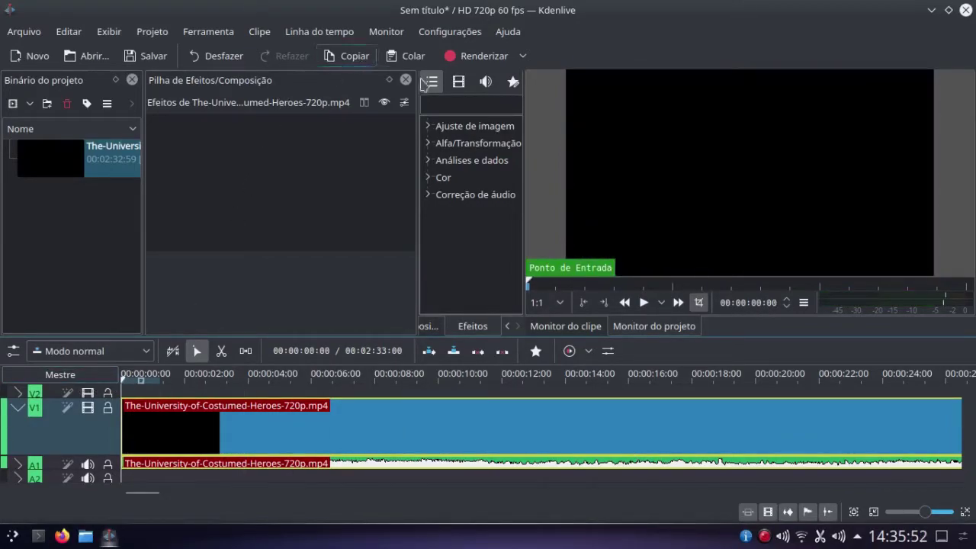
Apply the Subtitles effect from the Geral video effects to the V1 costume-heroes clip
left_click(458, 81)
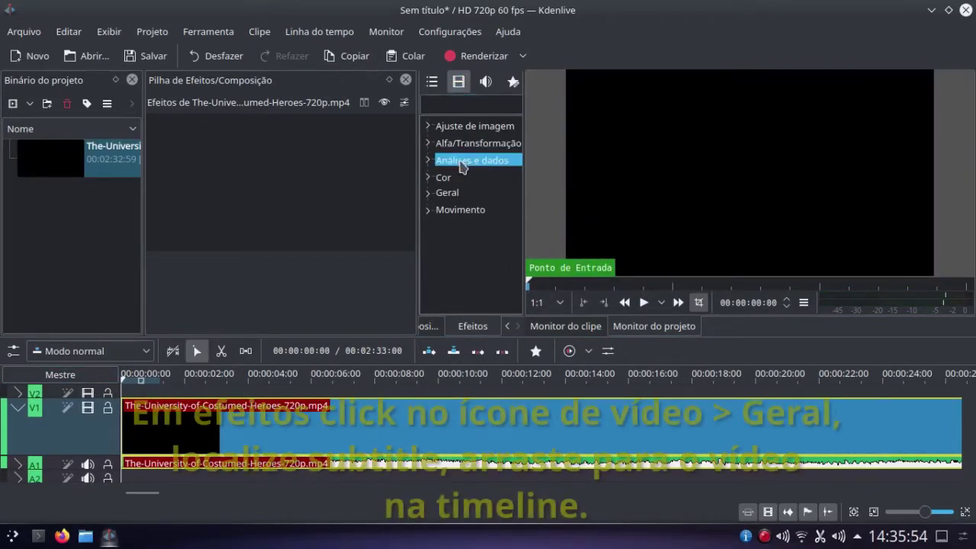
left_click(457, 192)
scroll(484, 250, "down", 1)
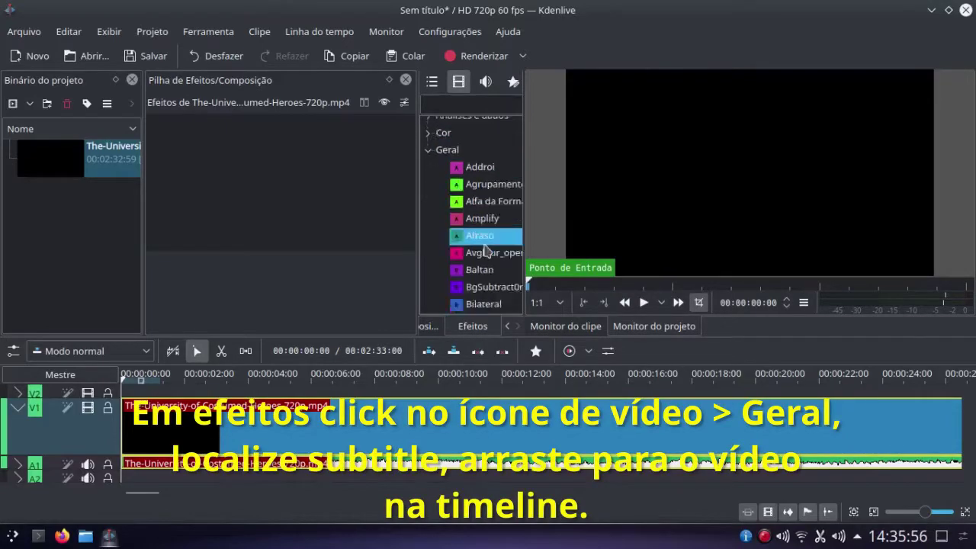
scroll(485, 250, "down", 5)
scroll(485, 251, "down", 5)
scroll(484, 250, "down", 5)
scroll(485, 250, "down", 5)
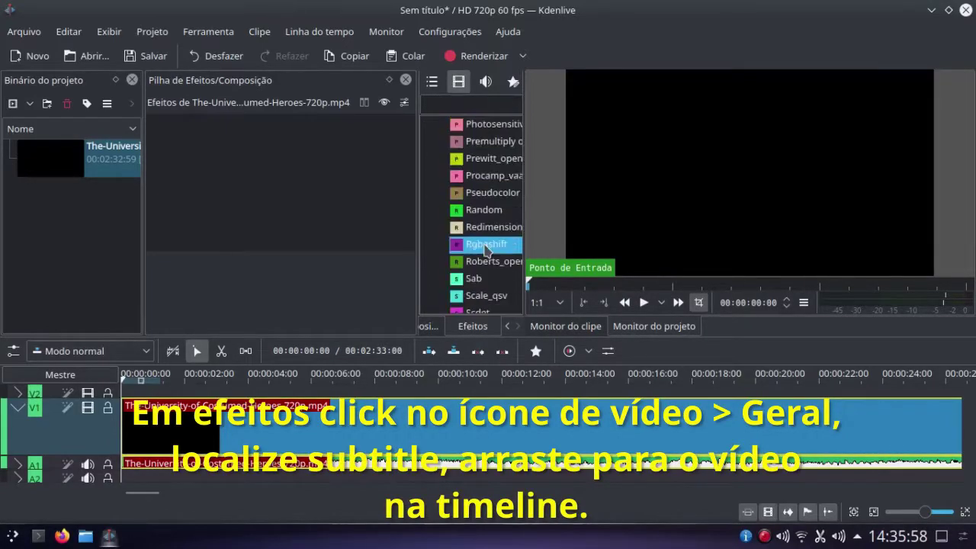
scroll(485, 250, "down", 3)
scroll(486, 251, "down", 1)
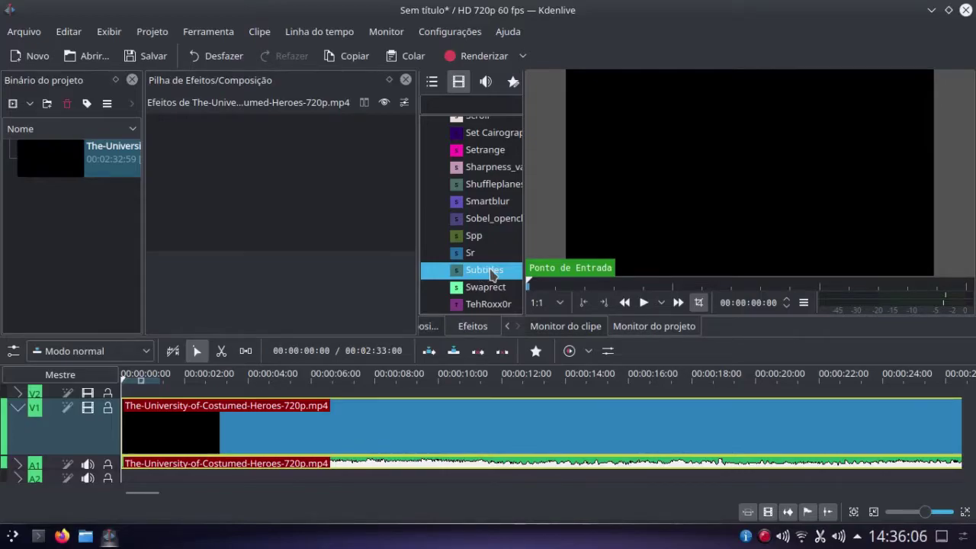
left_click_drag(486, 422, 485, 423)
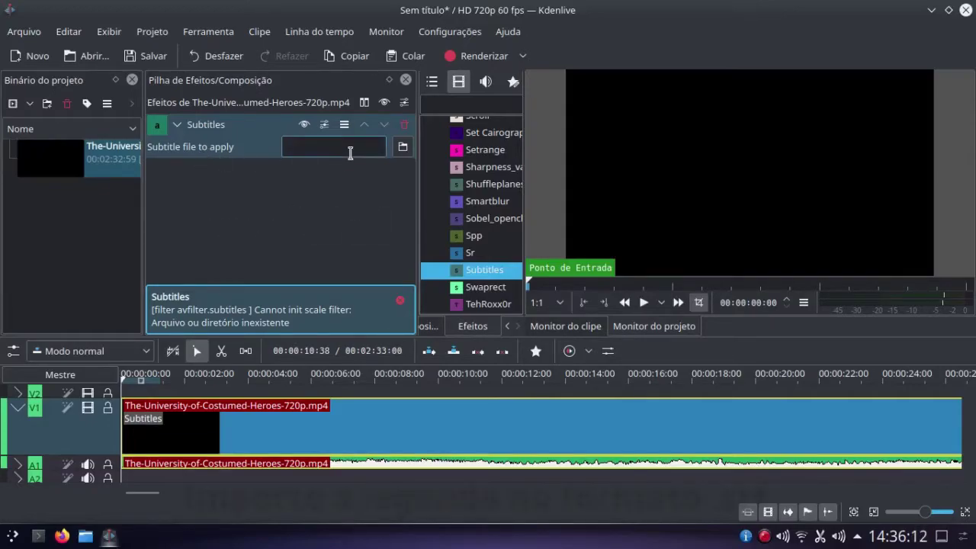
Set legenda.pt_BR.srt as the Subtitles effect's subtitle file and dismiss the error message
left_click(402, 147)
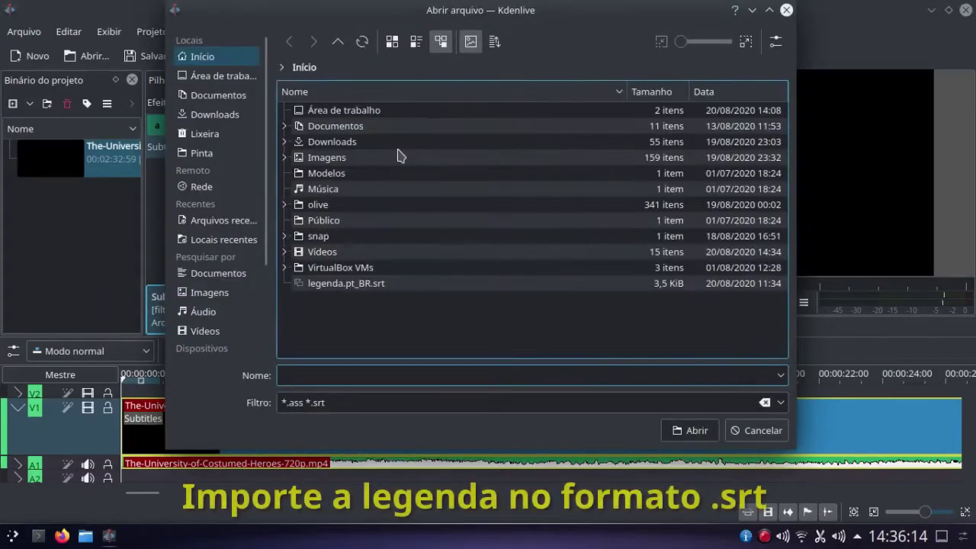
double_click(363, 287)
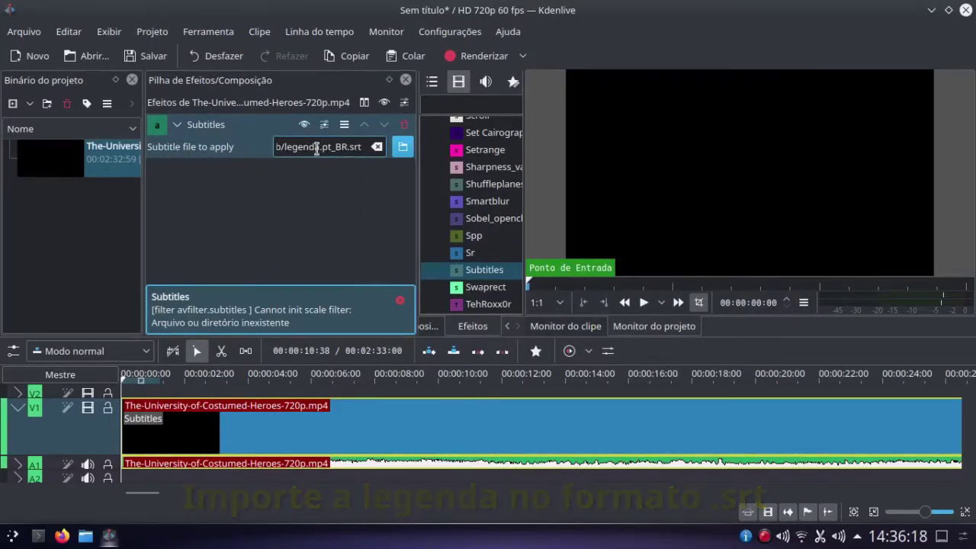
left_click(399, 302)
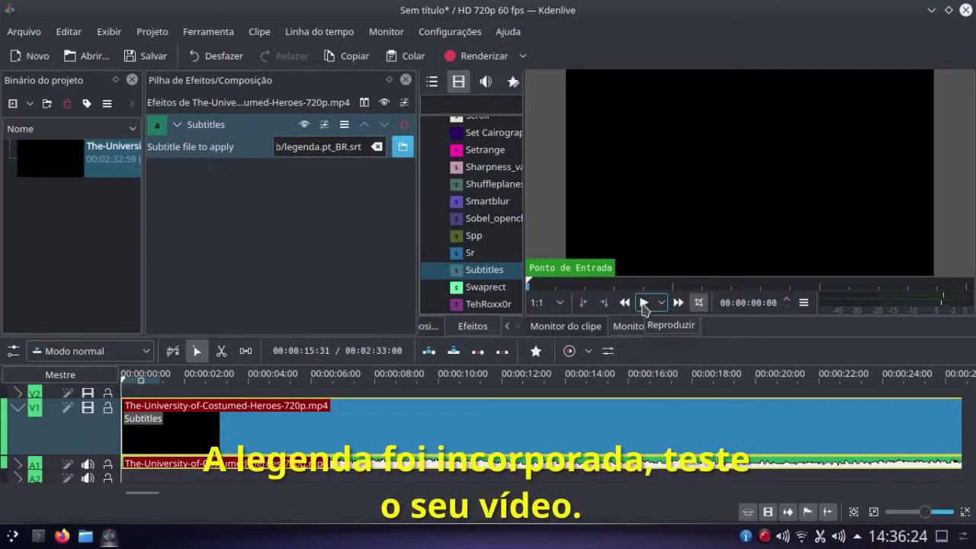
Play the preview in an enlarged monitor to check the Portuguese subtitles, pausing near 00:00:24:52
left_click(644, 302)
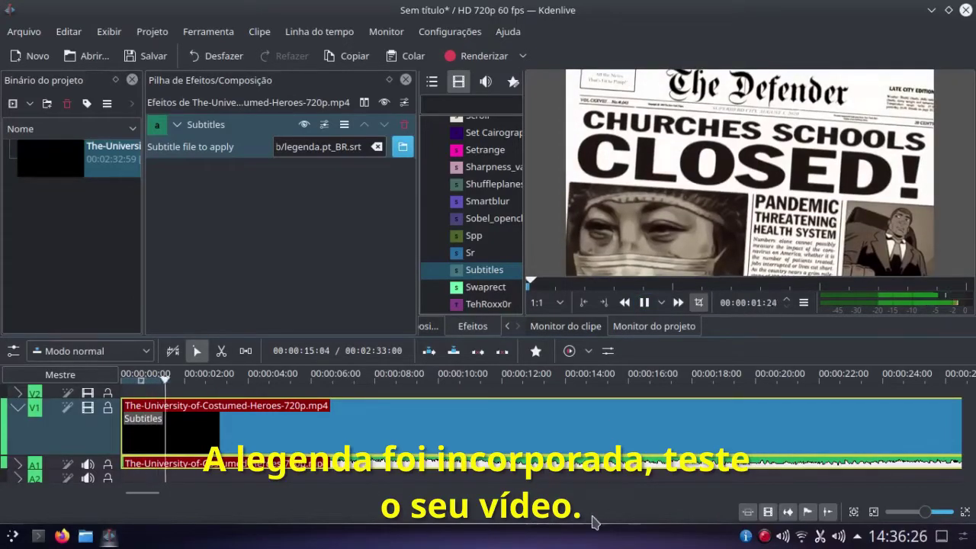
left_click_drag(762, 337, 763, 454)
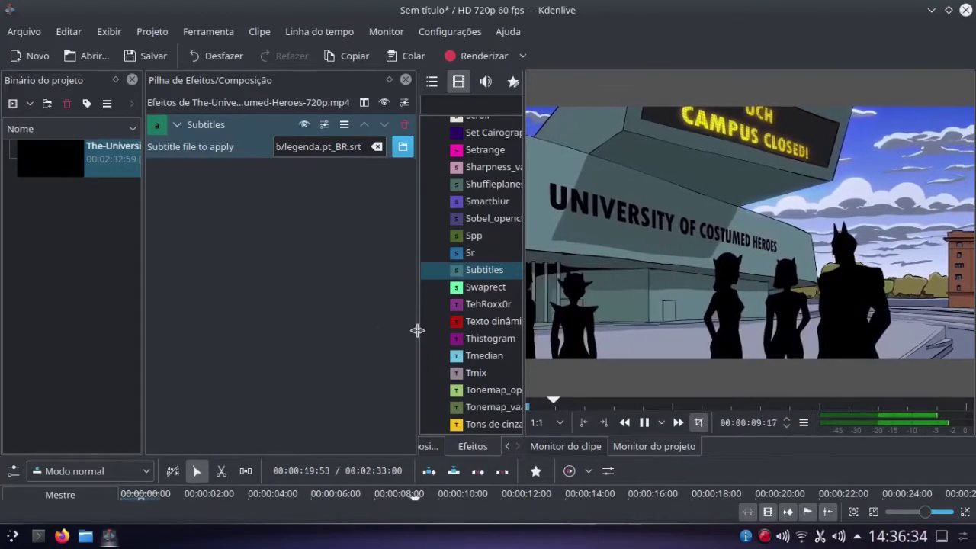
left_click_drag(417, 330, 264, 331)
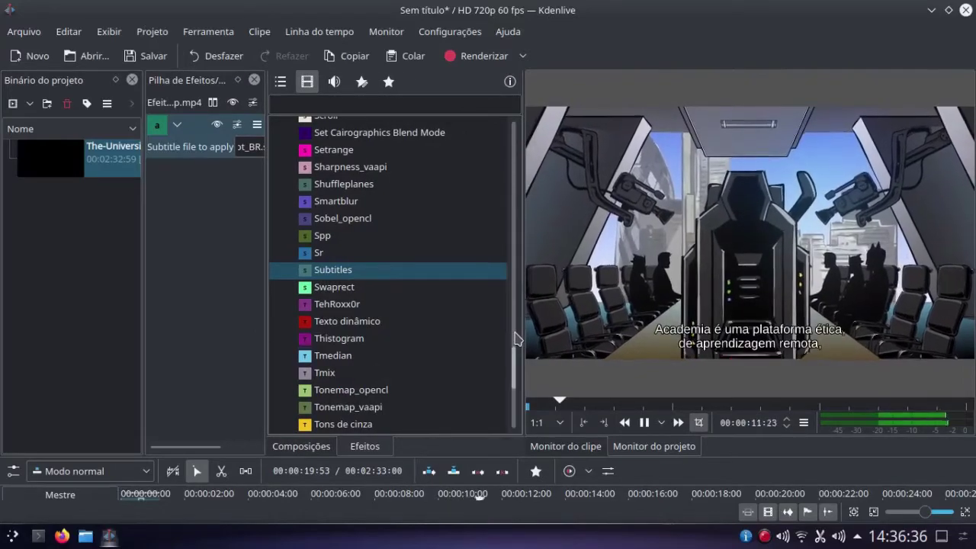
left_click_drag(522, 334, 431, 331)
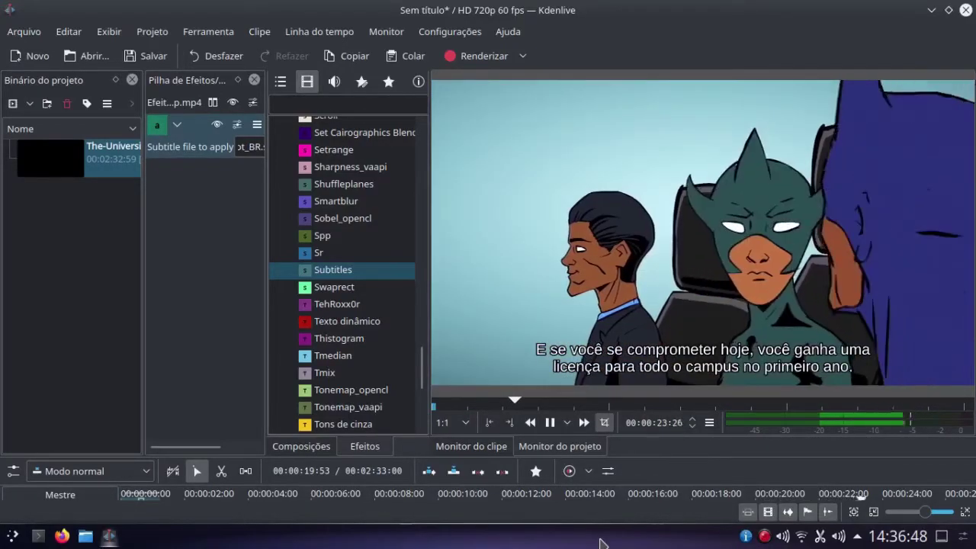
left_click(550, 424)
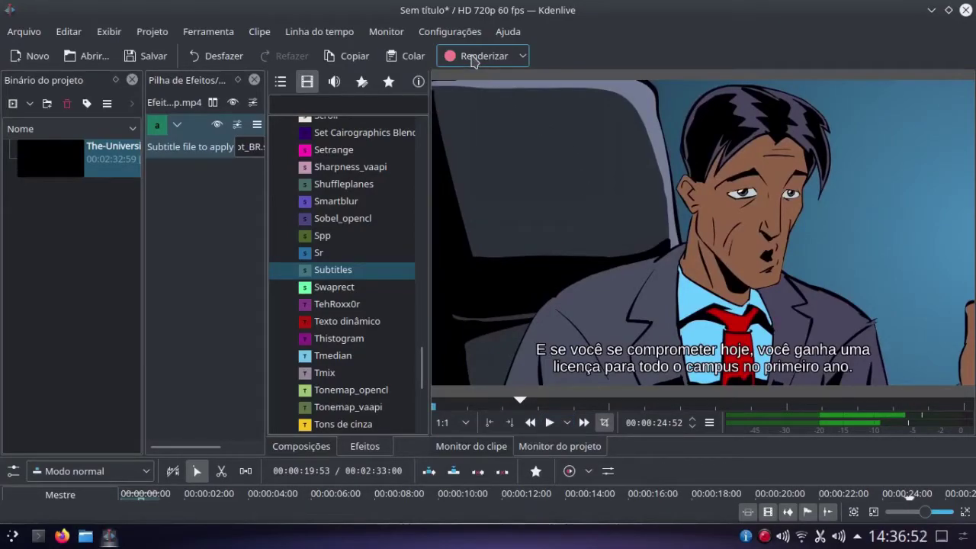
Render the project as MP4 to 'meu vídeo com legenda.mp4' in Vídeos and close the render window
left_click(472, 57)
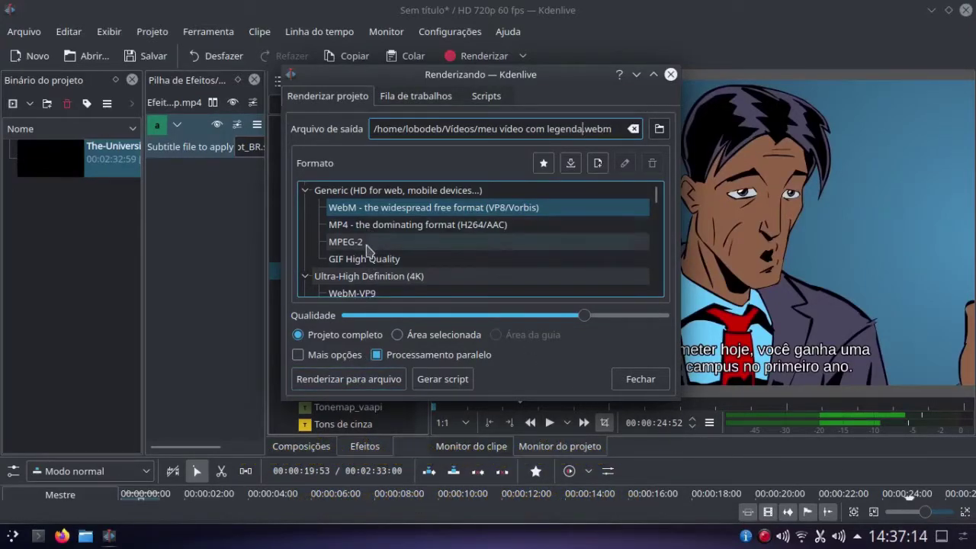
left_click(383, 227)
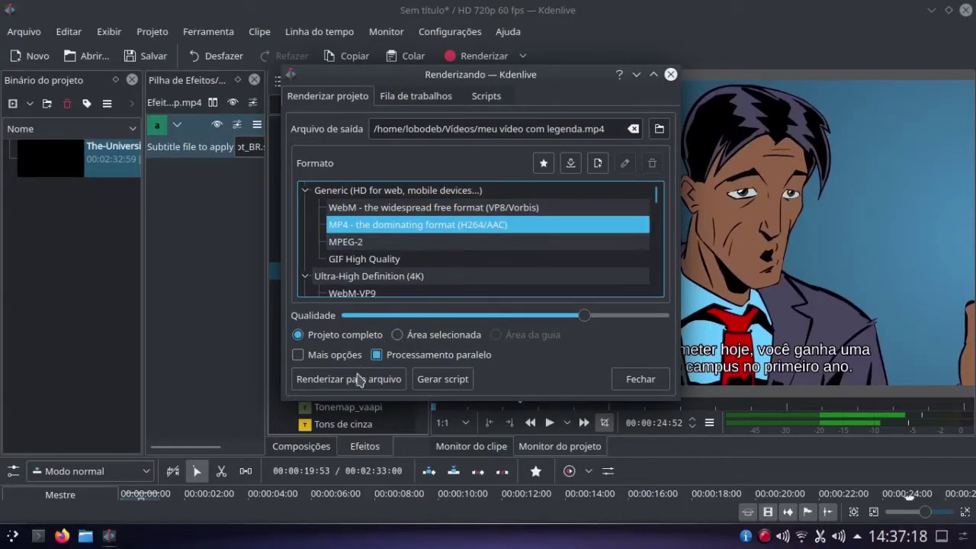
left_click(352, 381)
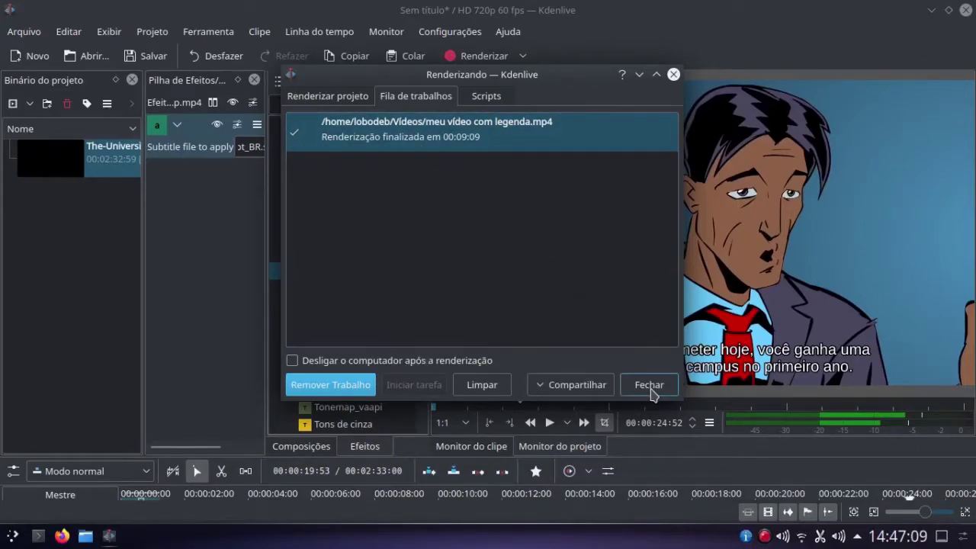
left_click(649, 386)
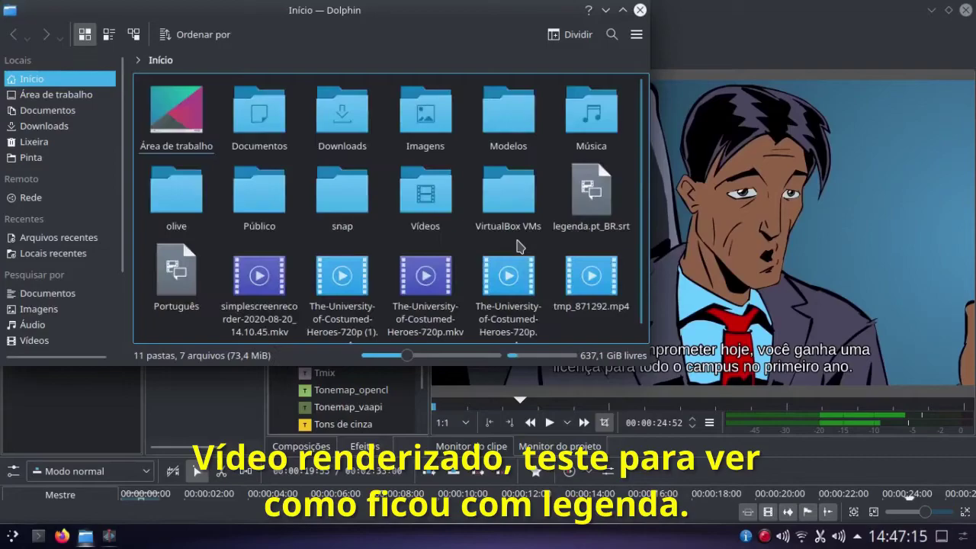
Browse into the Vídeos folder in Dolphin to find the rendered video
left_click(428, 217)
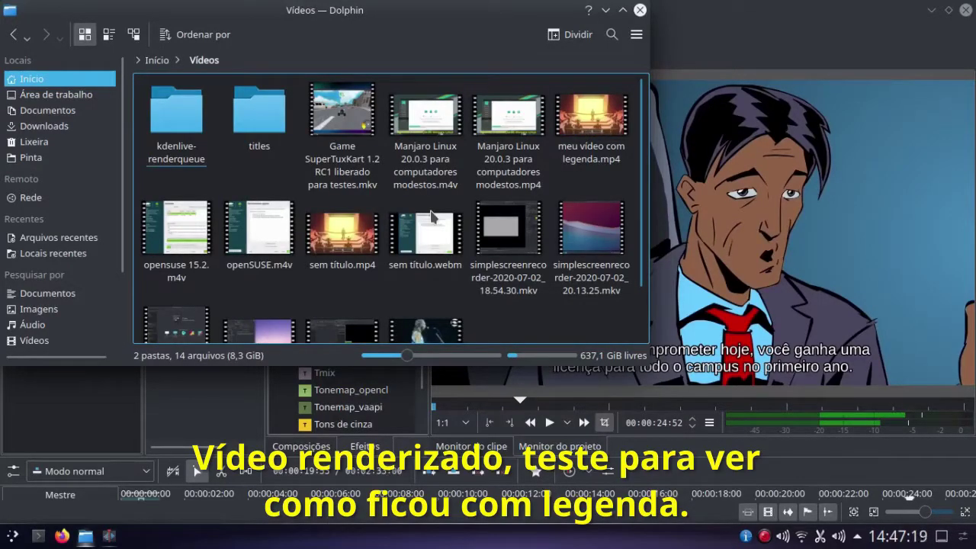
scroll(563, 338, "down", 1)
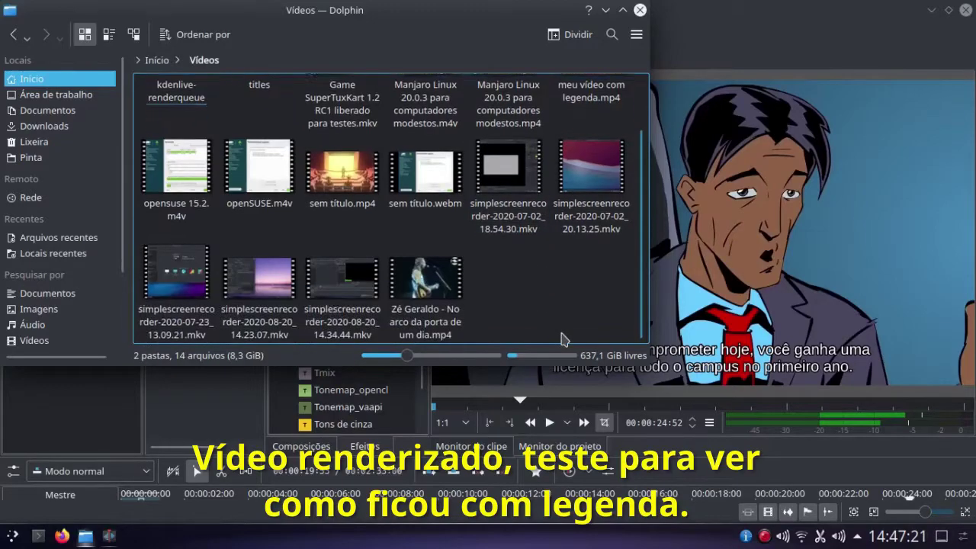
scroll(562, 339, "down", 1)
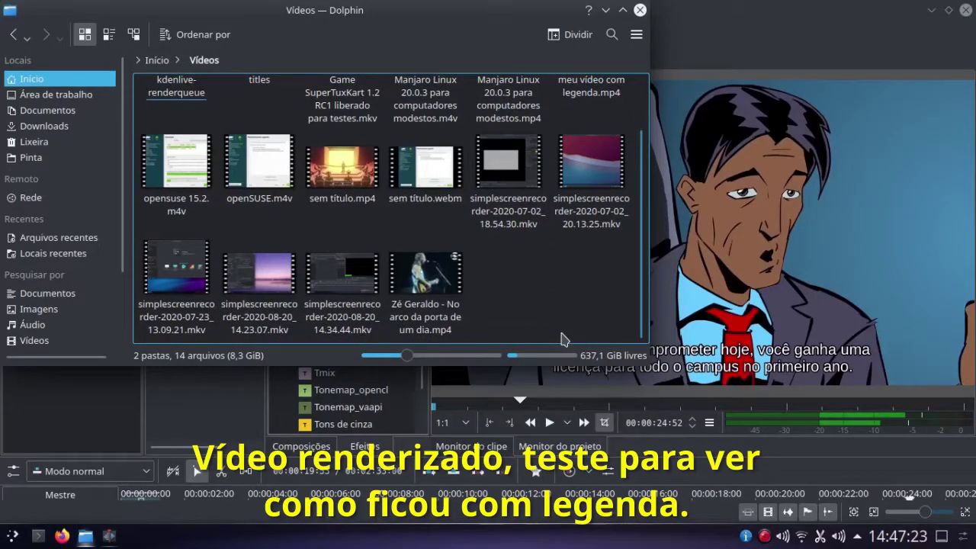
scroll(563, 338, "up", 1)
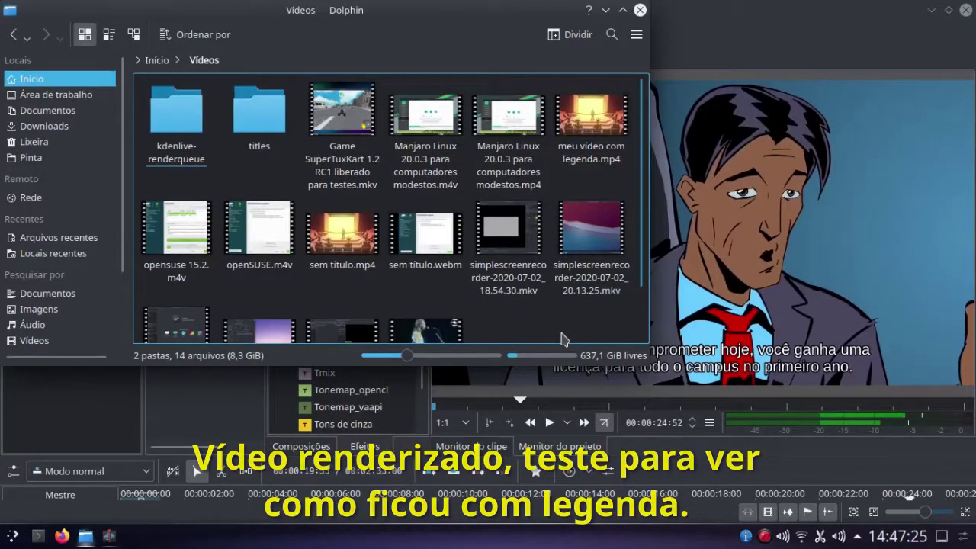
Open 'meu vídeo com legenda.mp4' with Reprodutor de Mídias VLC
right_click(592, 135)
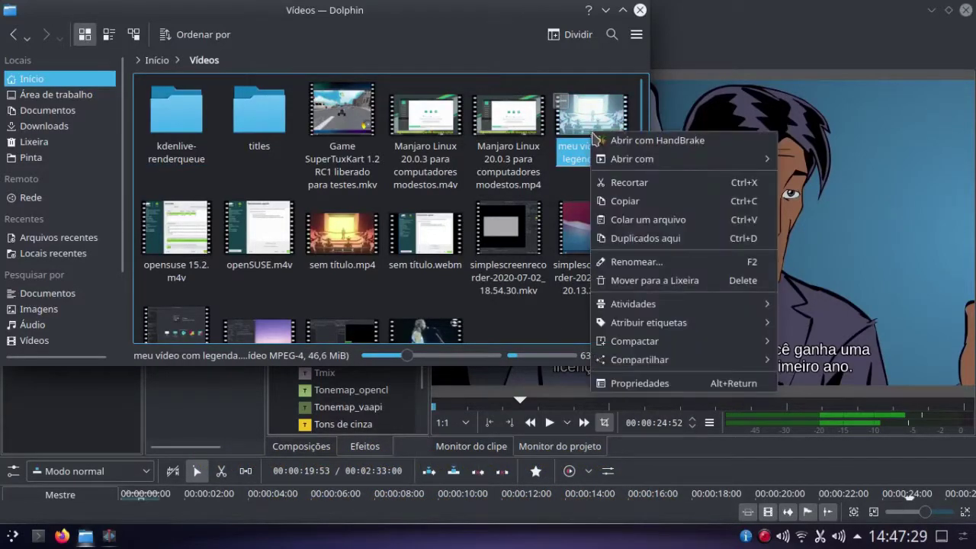
mouse_move(617, 160)
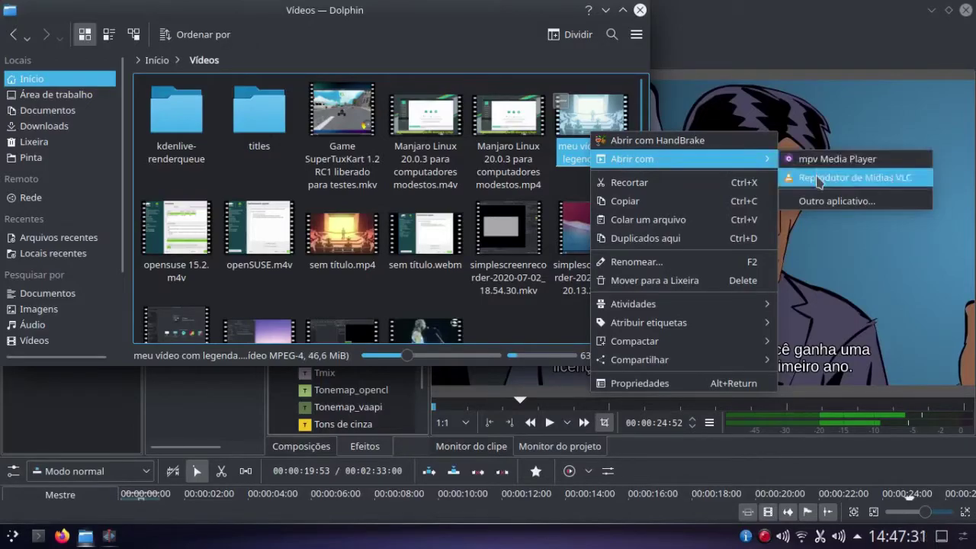
left_click(816, 178)
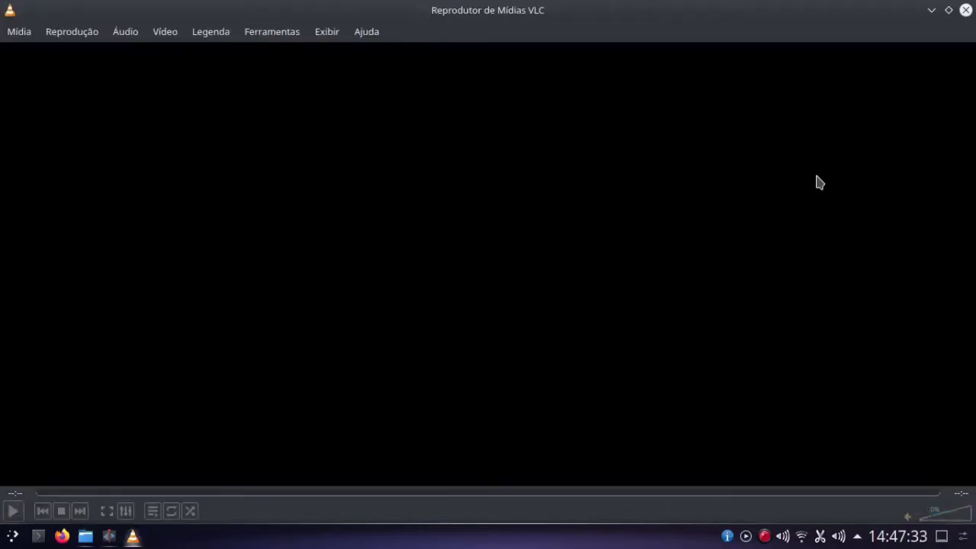
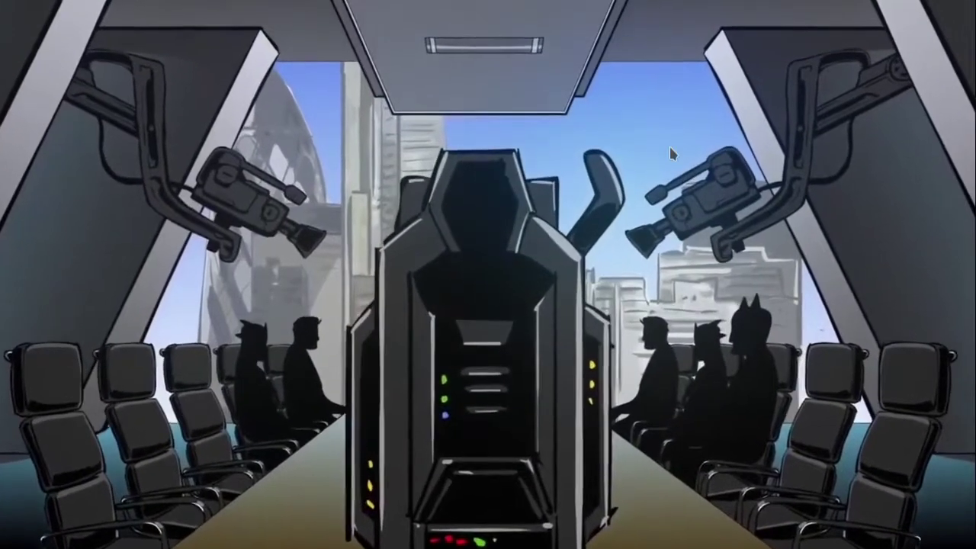
Check the Legenda subtitle submenu on the playing video, then exit fullscreen and close VLC
mouse_move(650, 132)
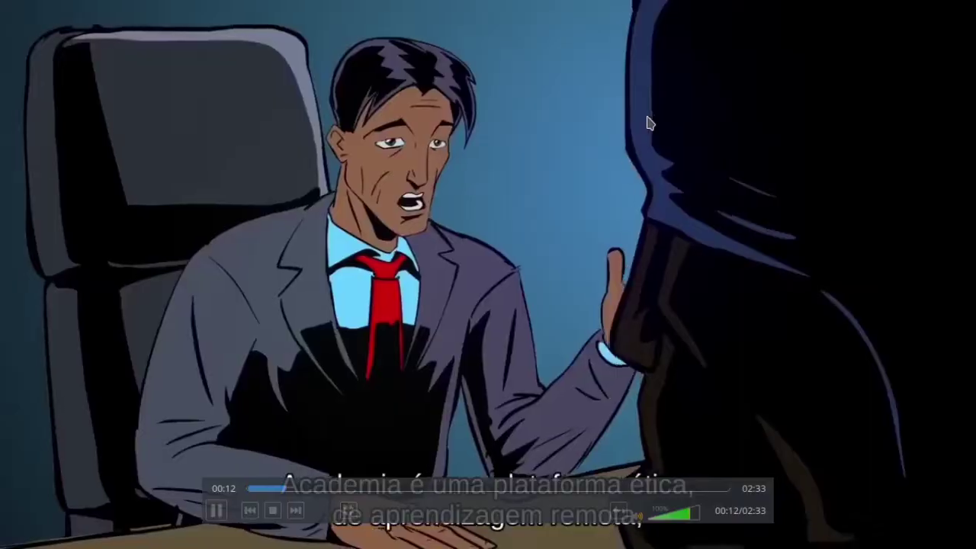
right_click(647, 118)
mouse_move(702, 289)
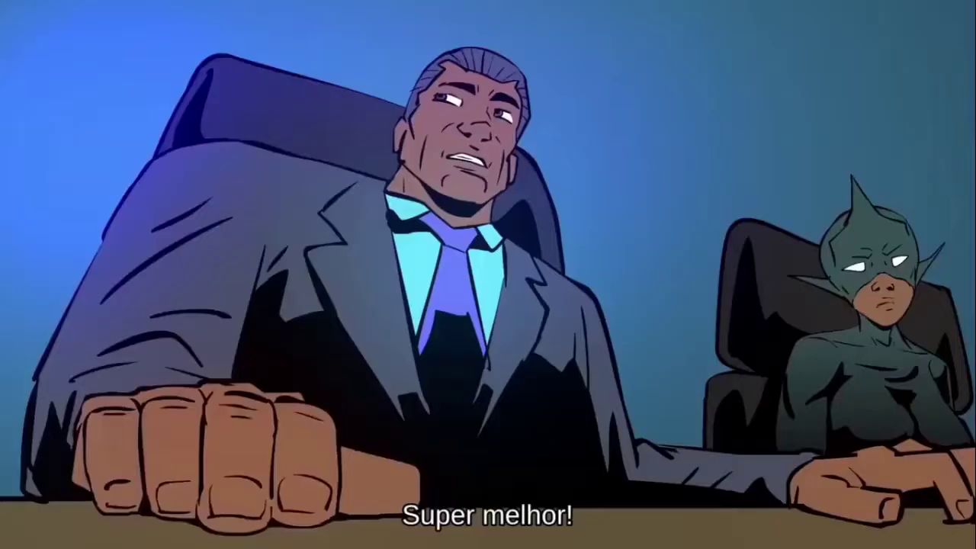
double_click(510, 157)
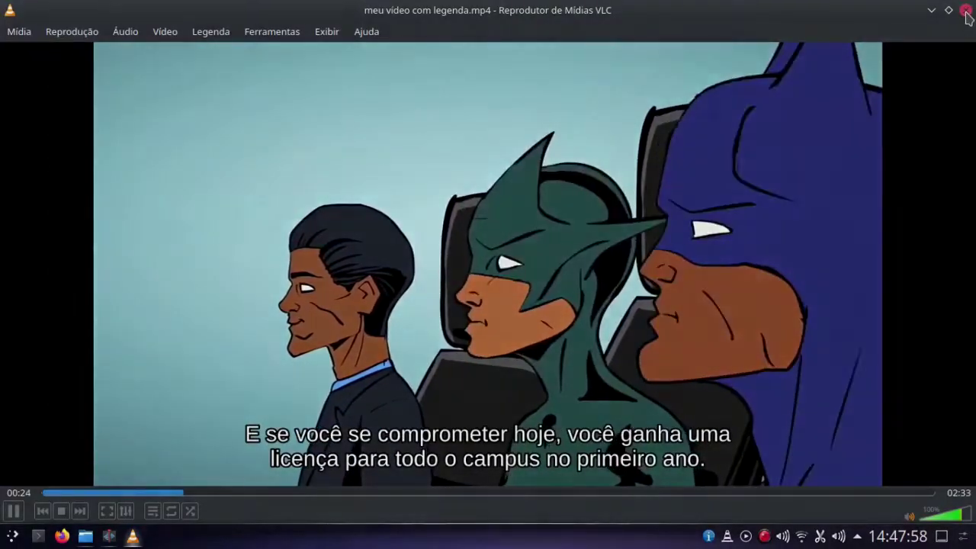
left_click(949, 11)
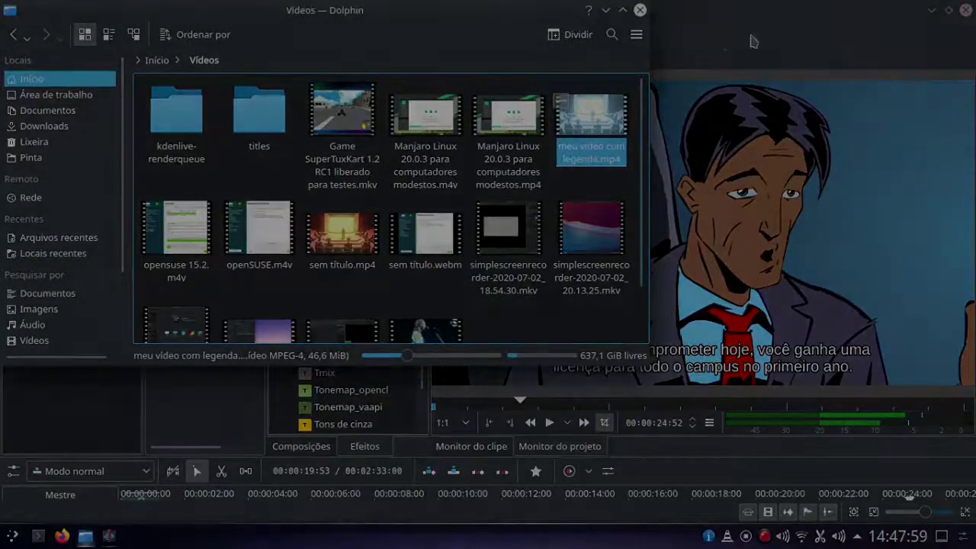